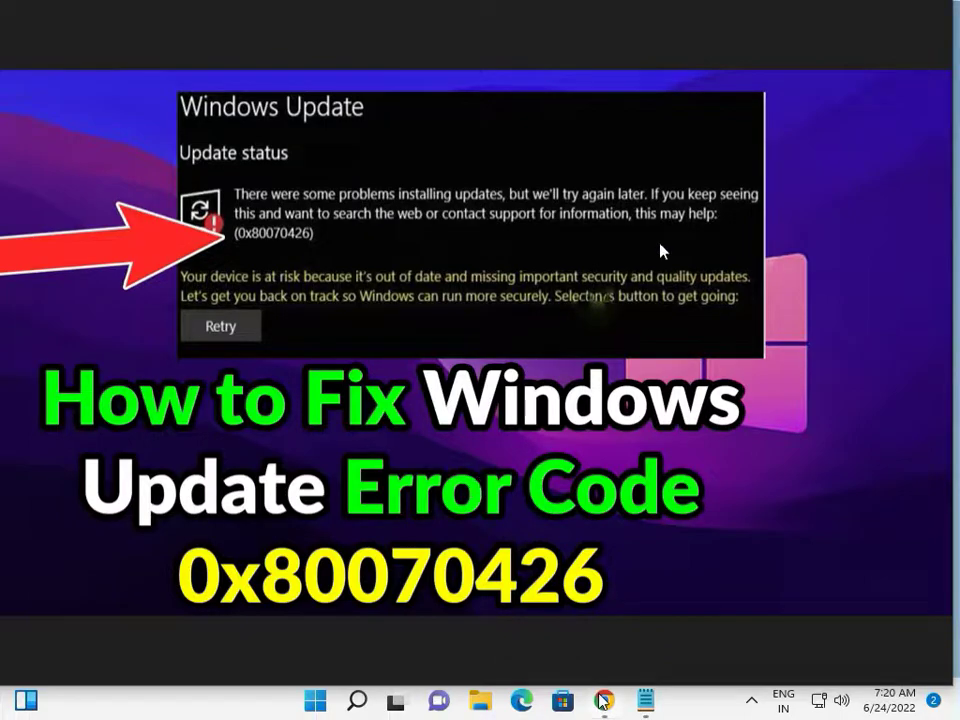
- Clear the browser from view and open the Other troubleshooters page in the Windows system settings
click(602, 701)
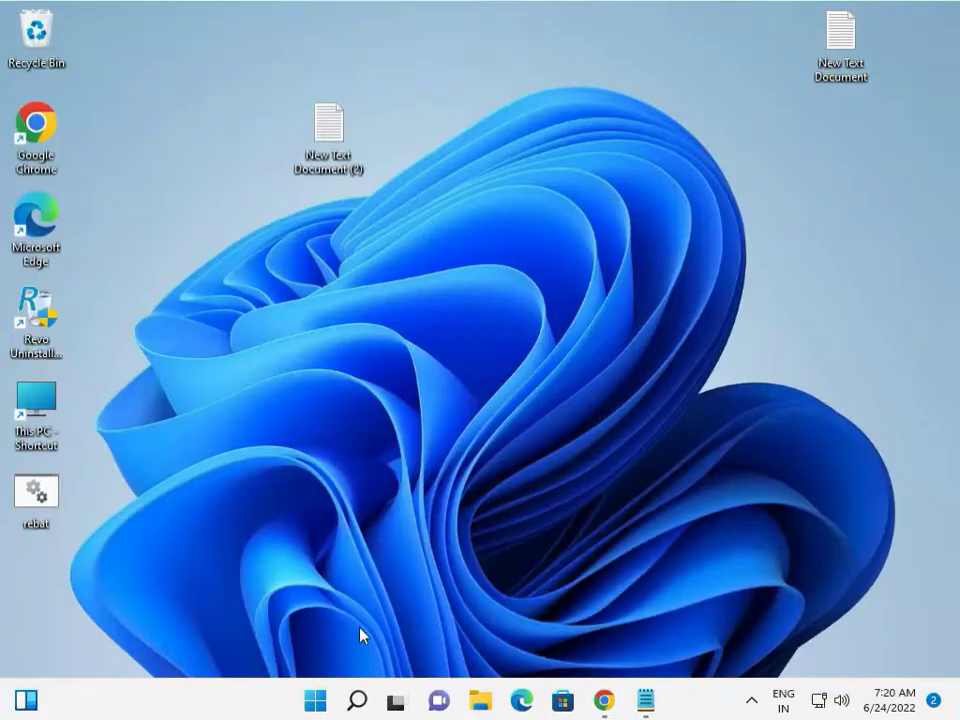
click(316, 702)
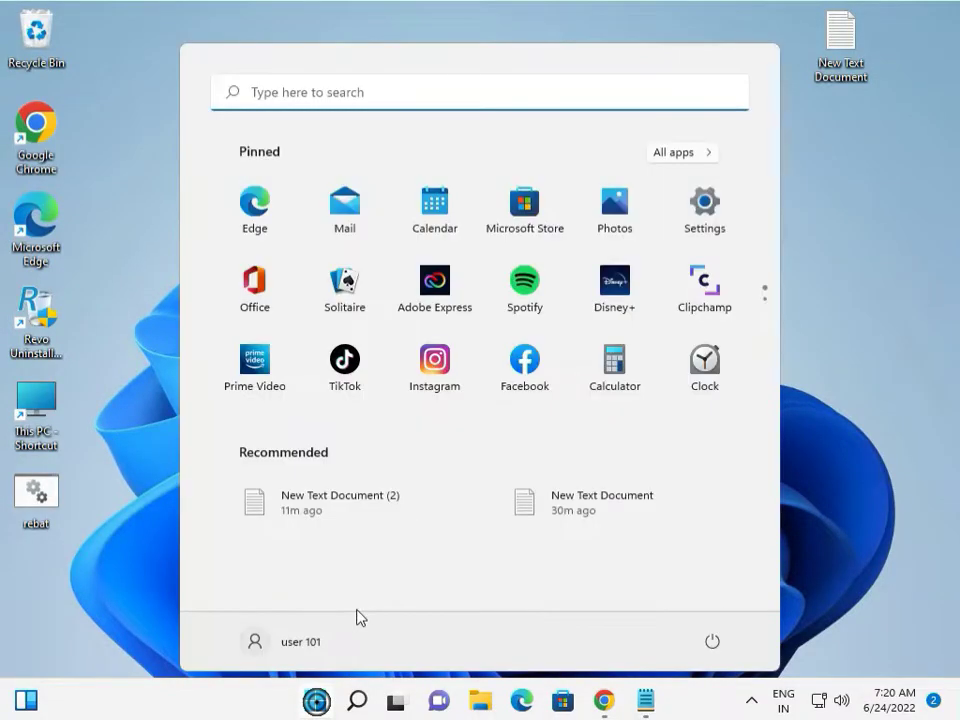
click(708, 195)
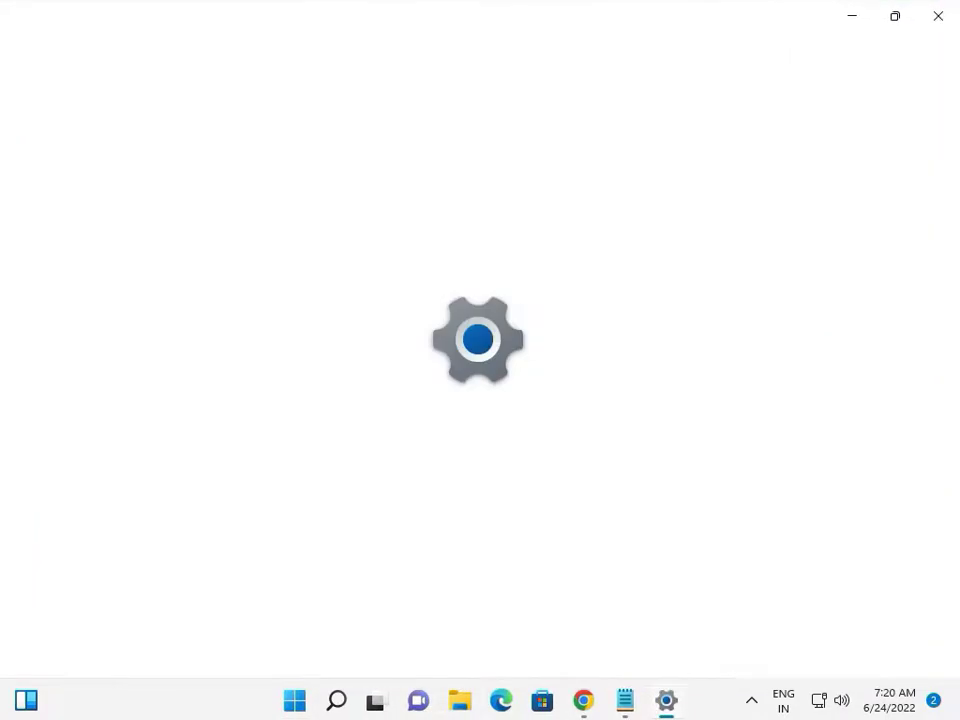
mouse_move(660, 708)
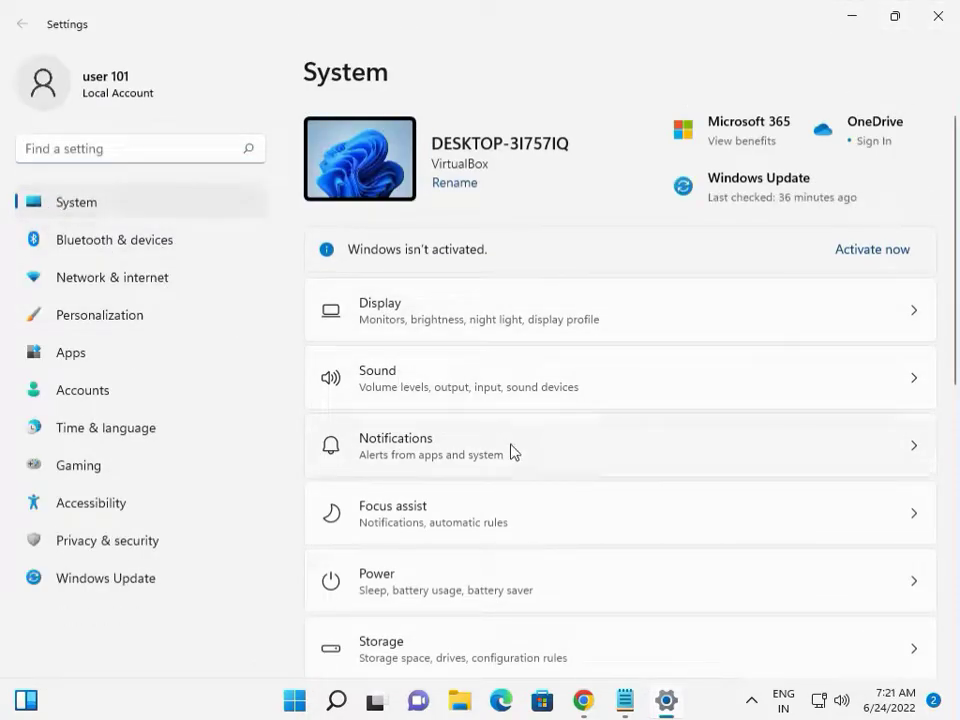
scroll(512, 454, down, 3)
scroll(512, 454, down, 2)
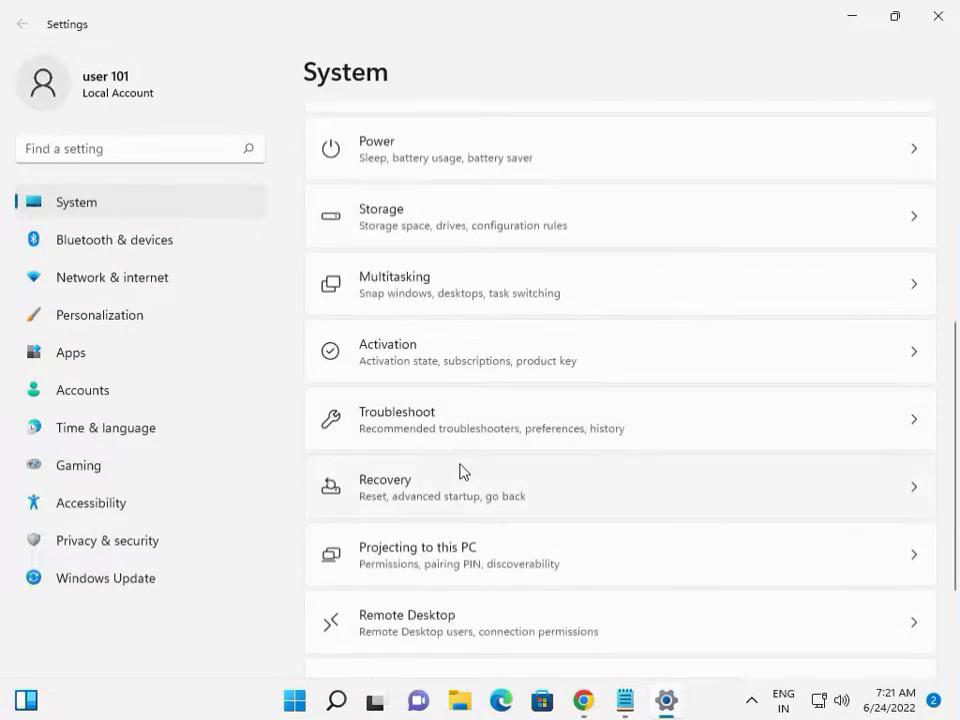
click(367, 424)
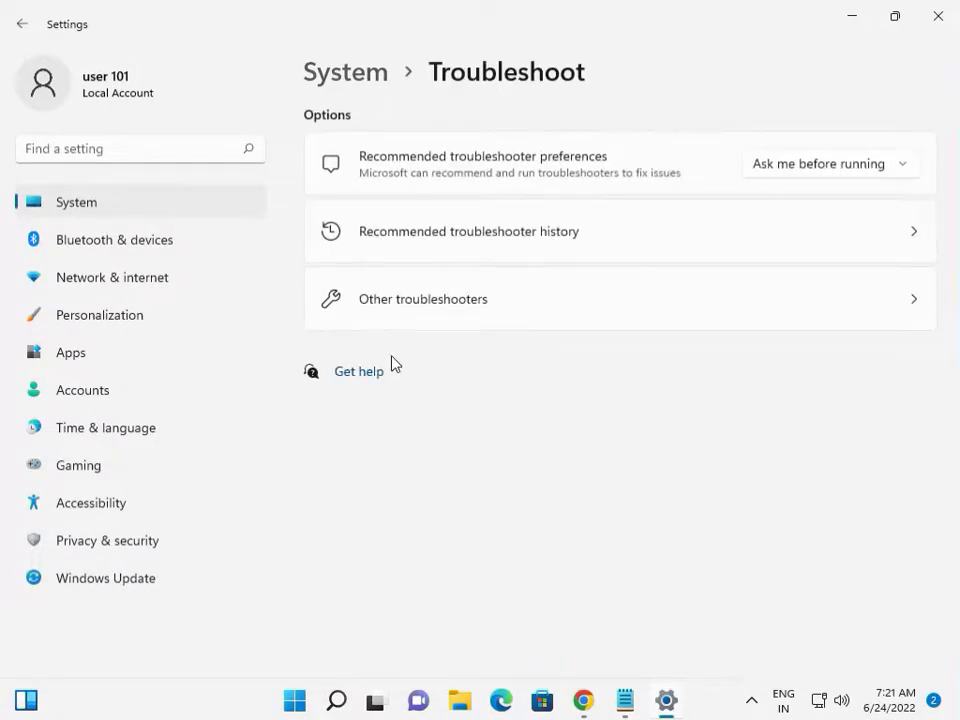
click(424, 302)
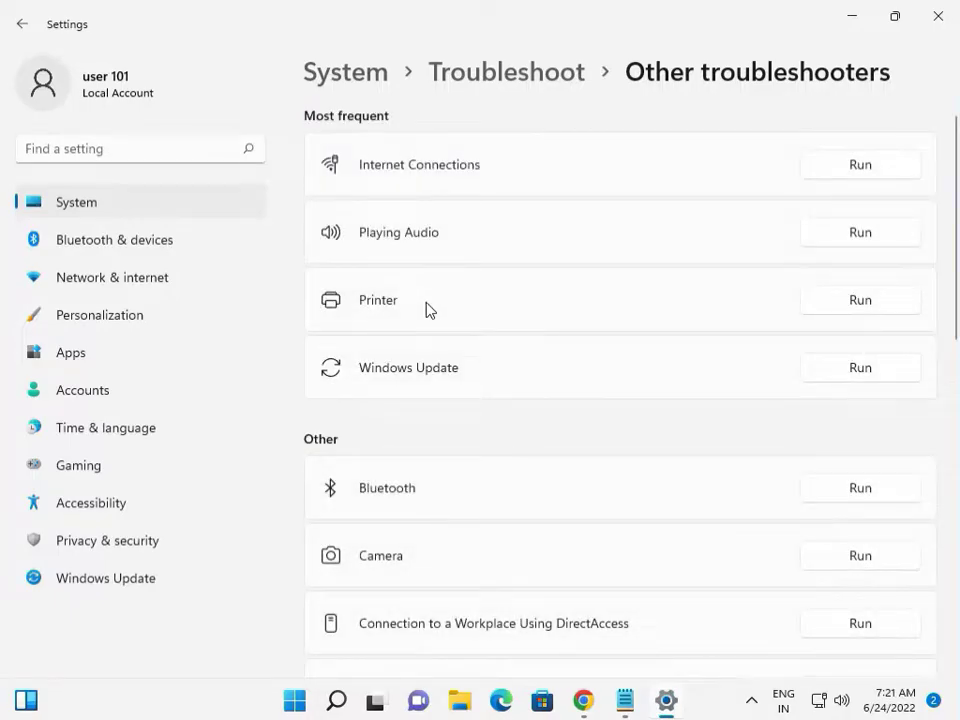
- Run the Windows Update troubleshooter from the most frequent troubleshooters, and close Settings
scroll(595, 418, down, 1)
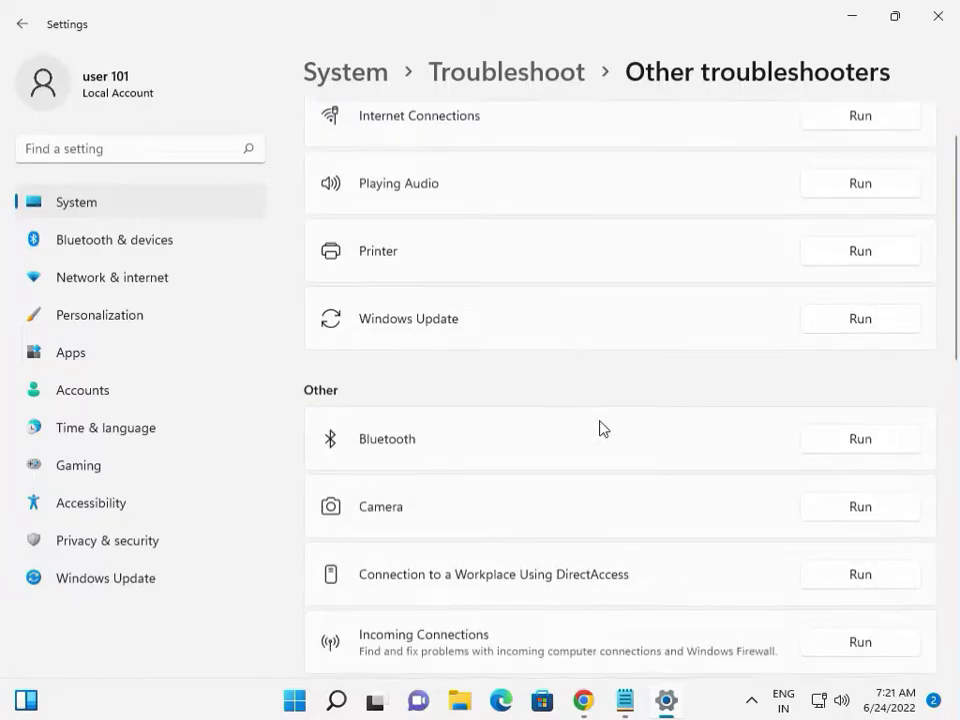
scroll(600, 428, down, 6)
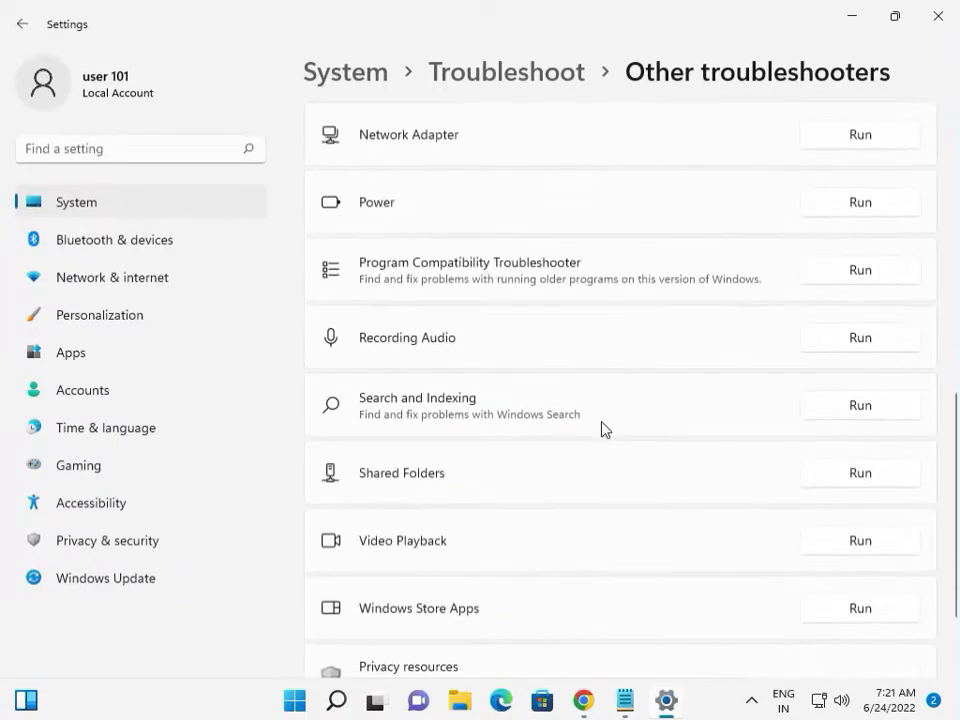
scroll(602, 428, down, 1)
scroll(602, 428, up, 7)
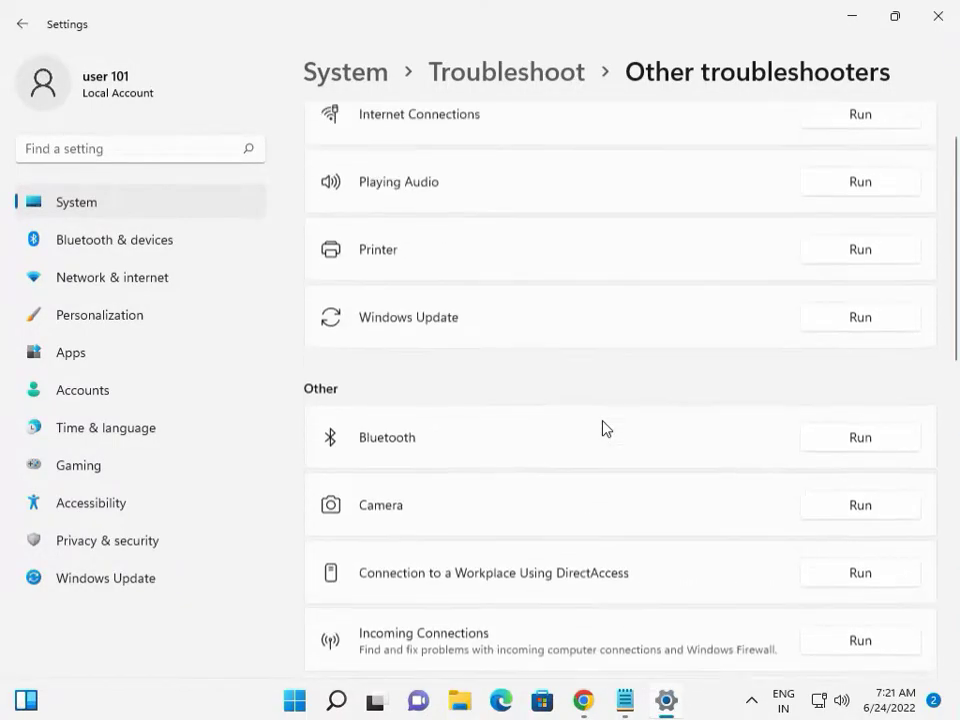
scroll(602, 428, up, 1)
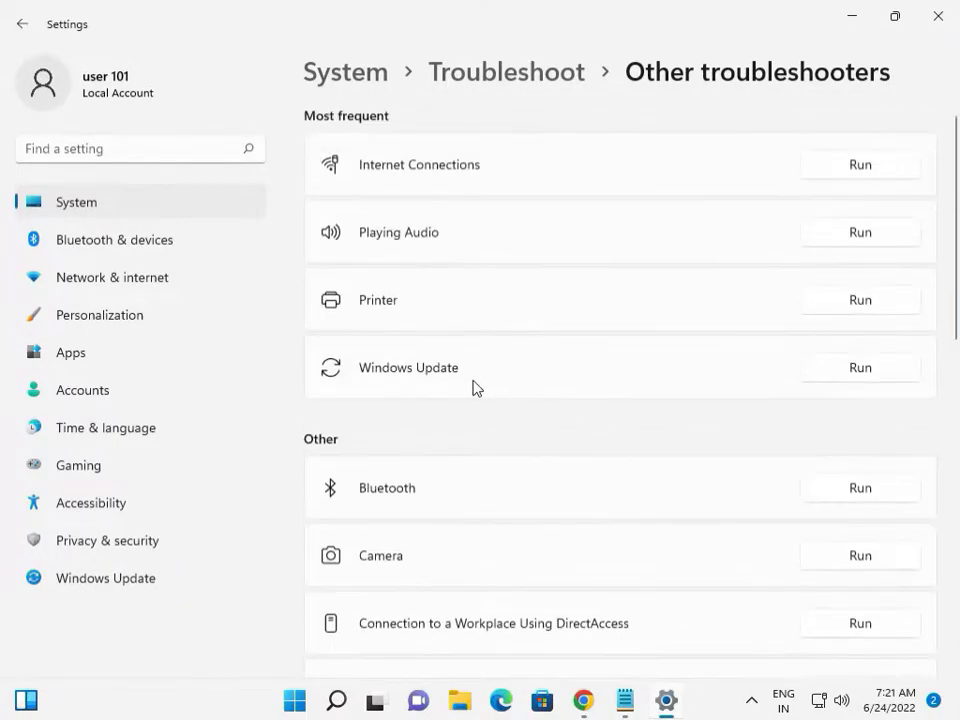
click(832, 374)
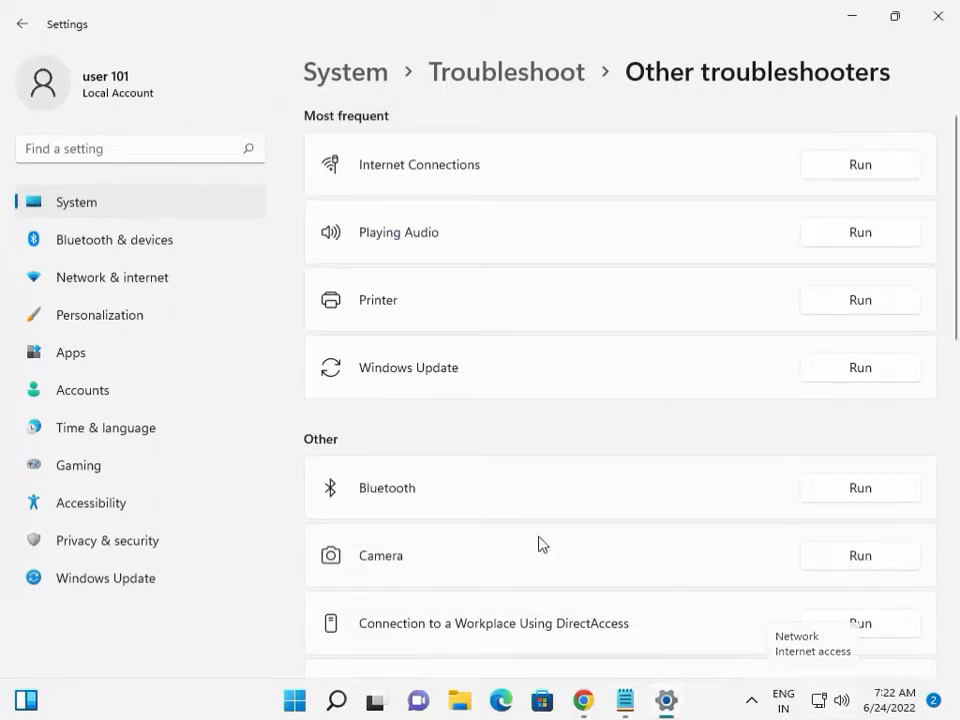
click(936, 24)
- Switch to Windows Security and open the management page for the Virus & threat protection settings
click(751, 700)
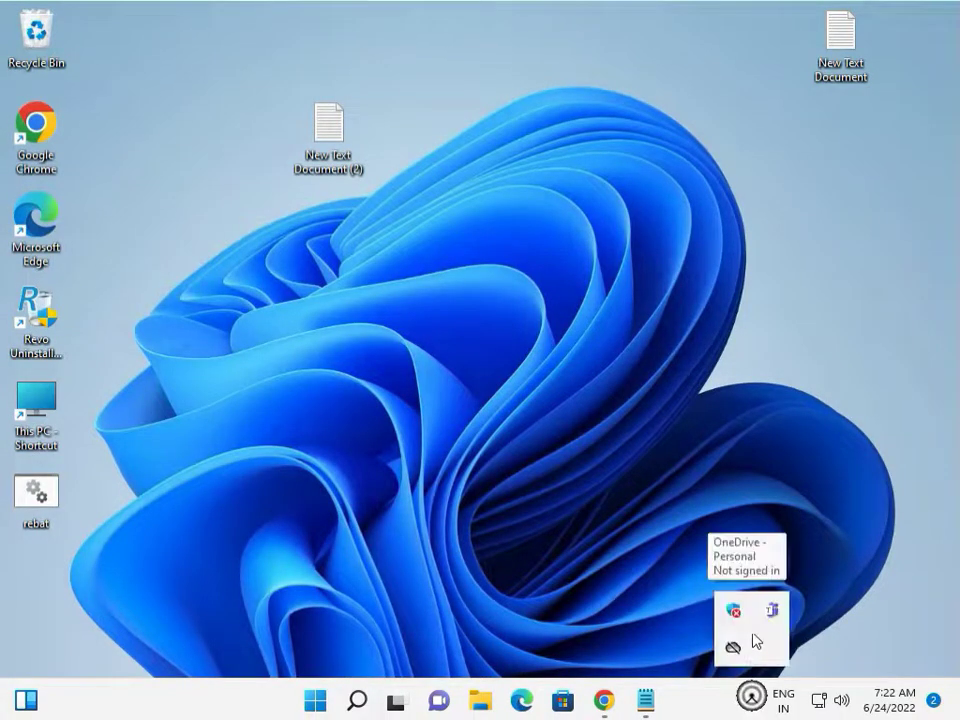
right_click(734, 610)
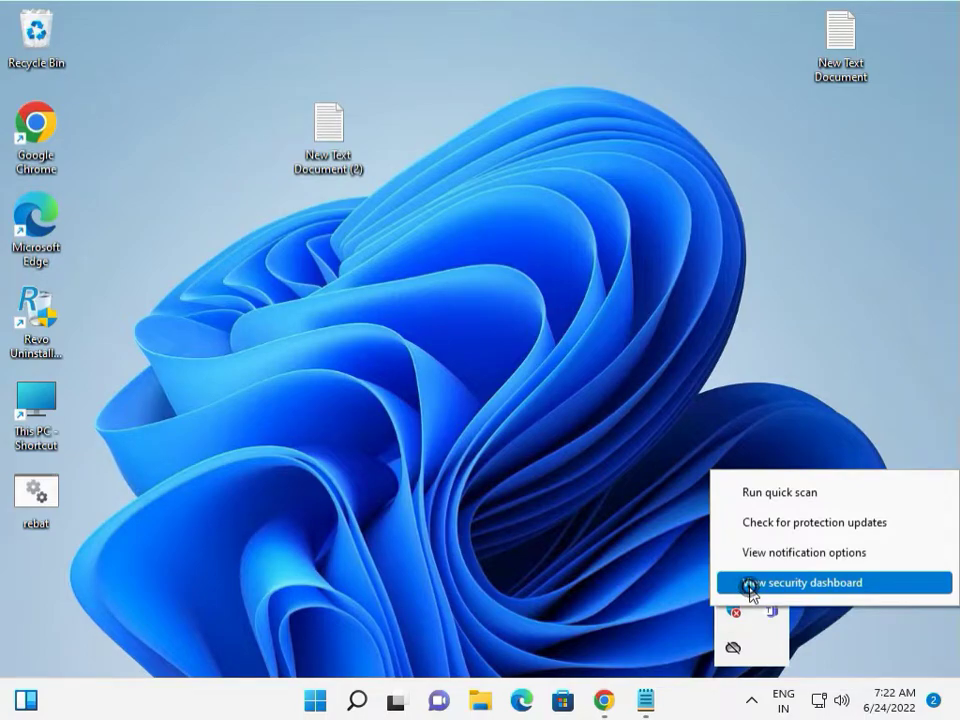
click(750, 588)
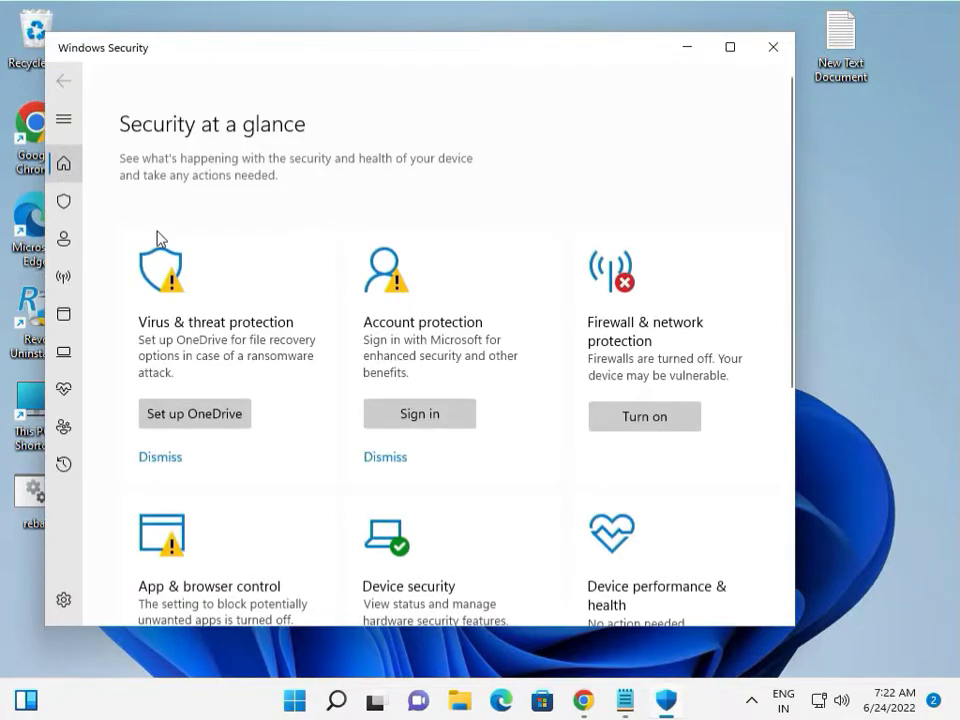
click(225, 337)
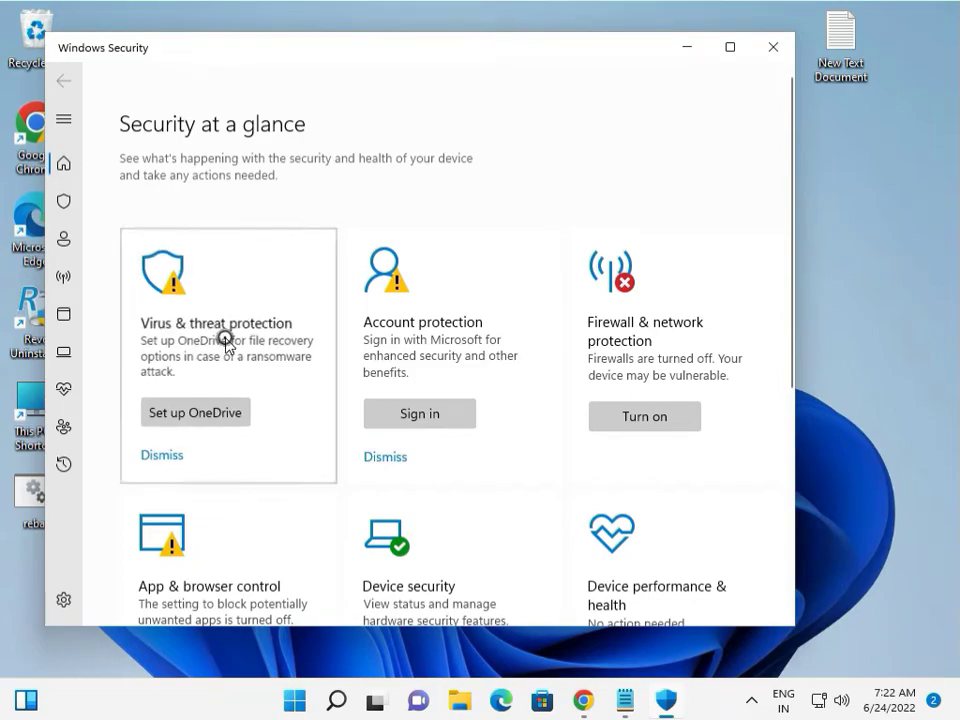
scroll(220, 418, down, 3)
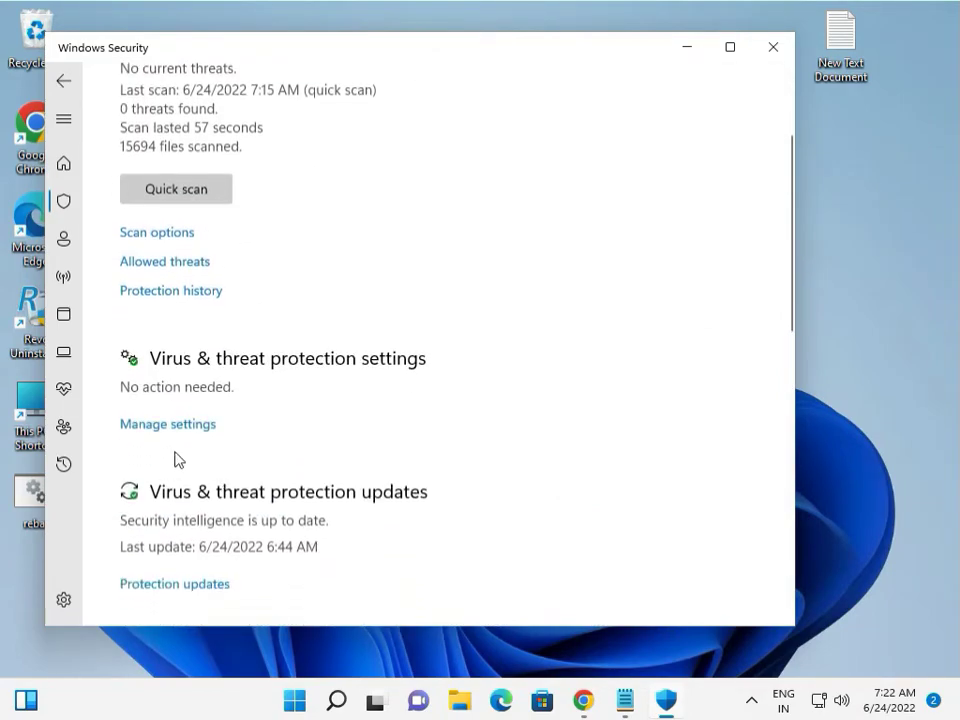
click(166, 428)
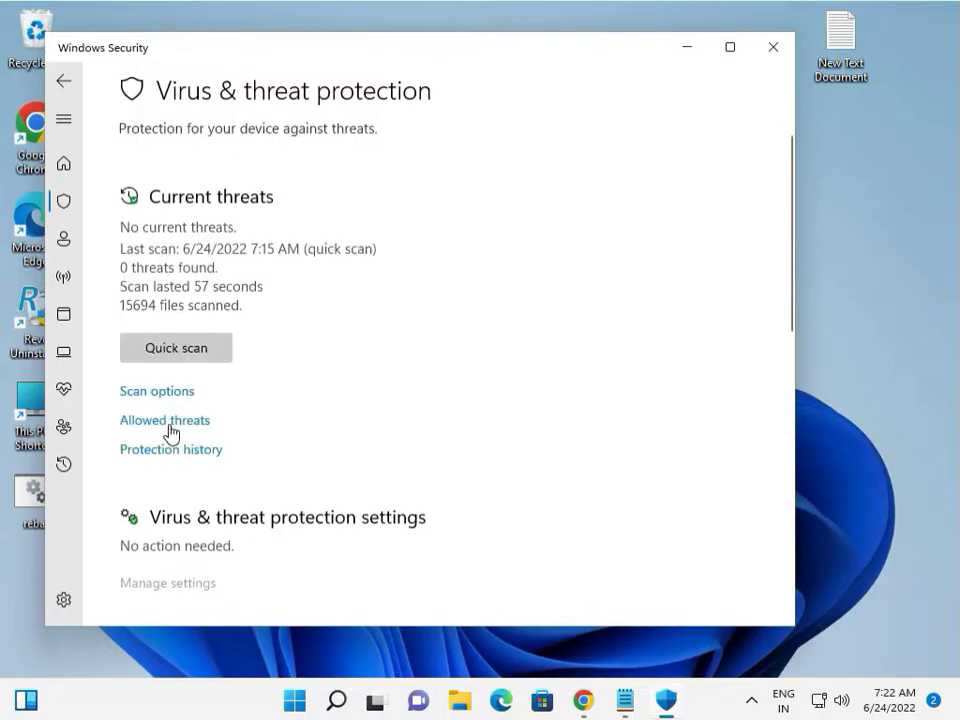
- Turn off real-time protection, allowing Windows Security to make changes, and turn off cloud-delivered protection
click(140, 326)
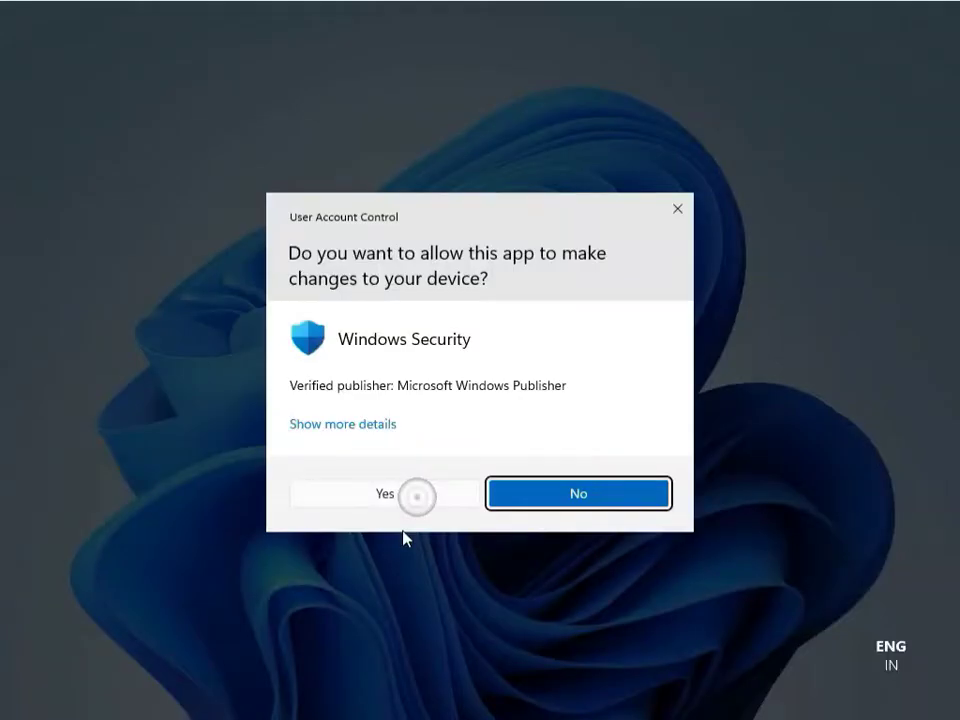
click(417, 496)
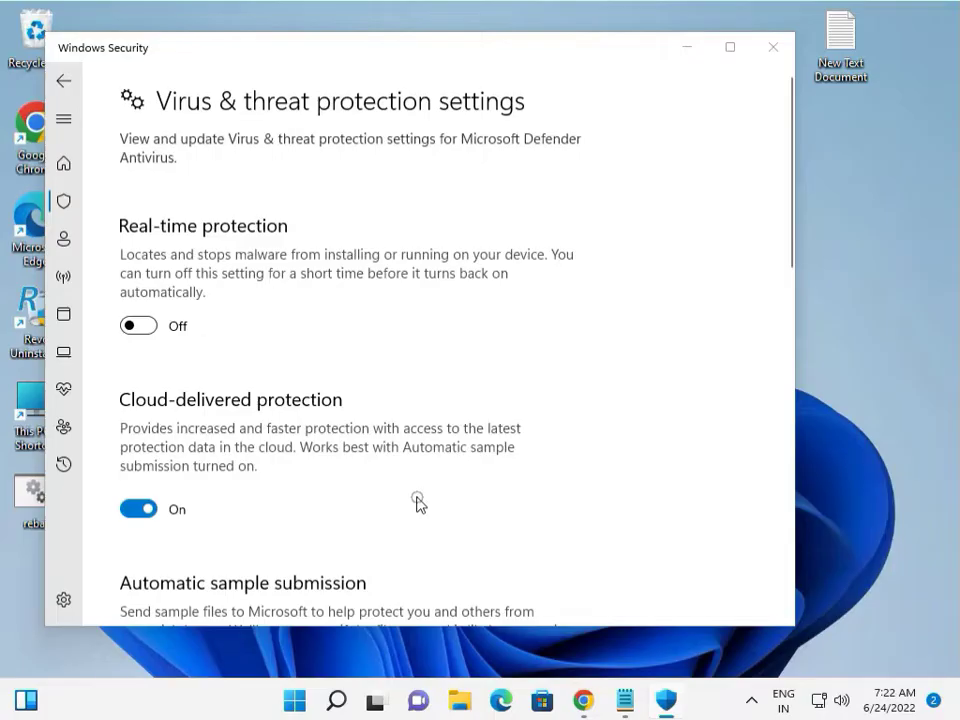
click(141, 509)
click(139, 533)
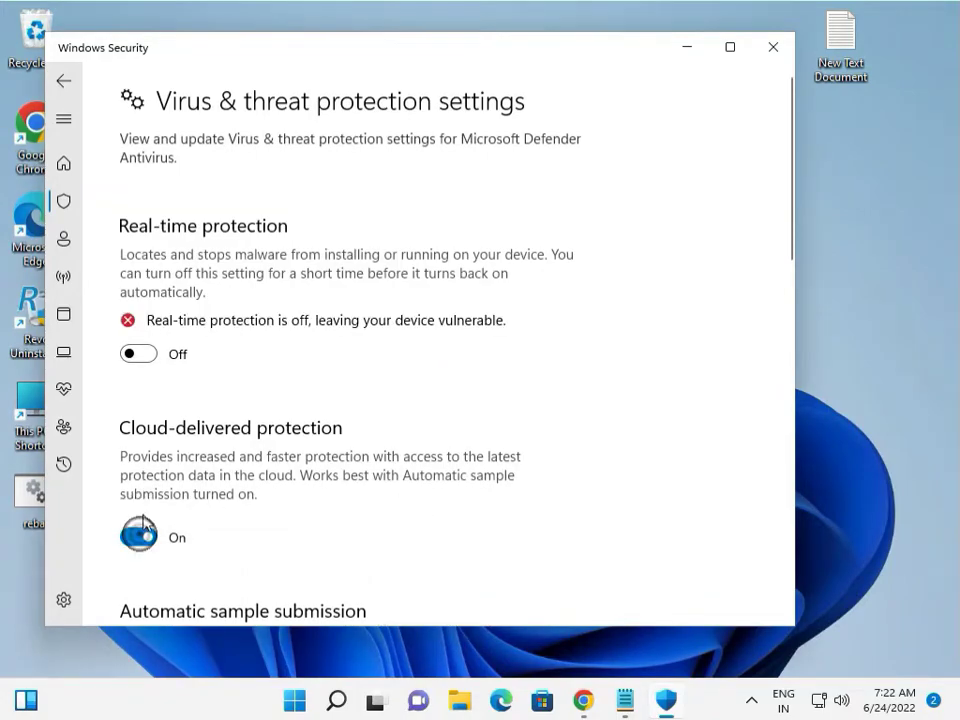
- Turn off automatic sample submission and Tamper Protection, and close Windows Security
scroll(403, 491, down, 5)
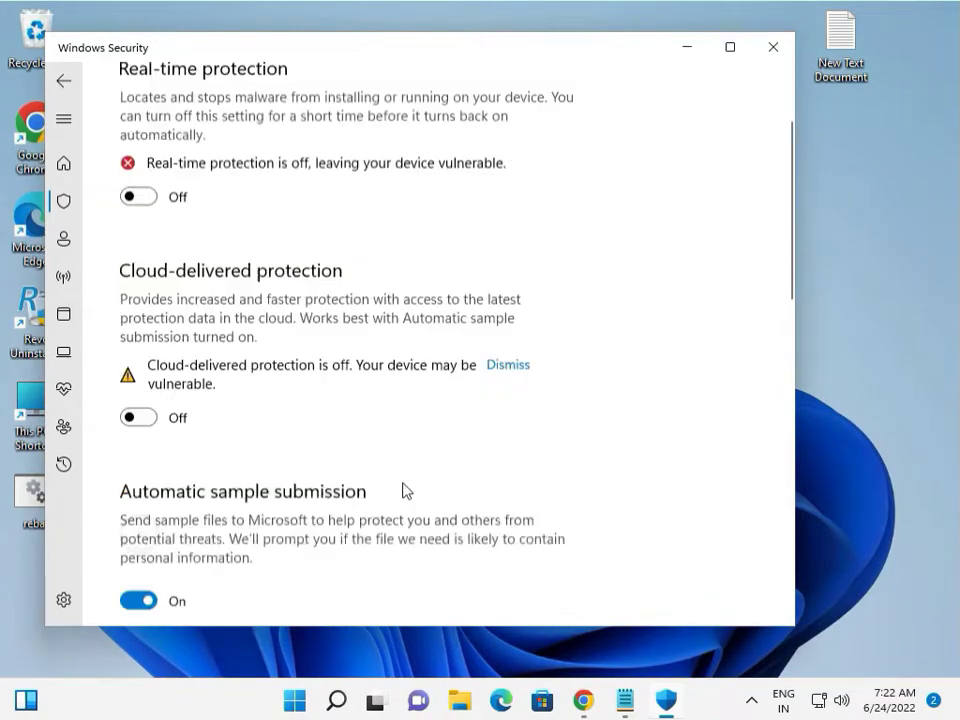
click(124, 246)
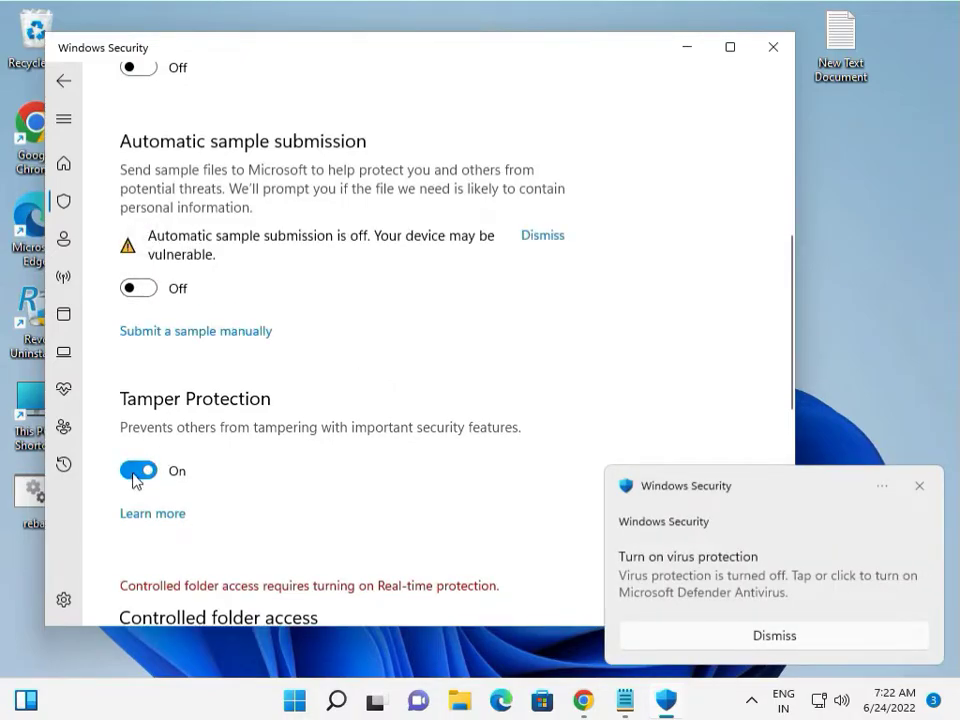
click(140, 471)
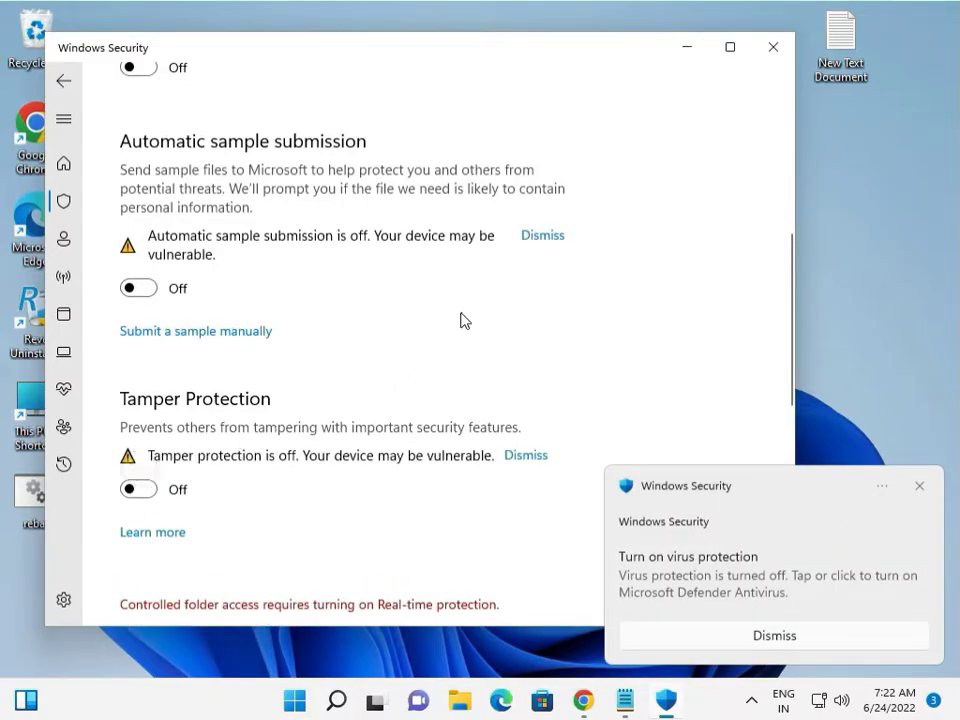
scroll(320, 328, up, 10)
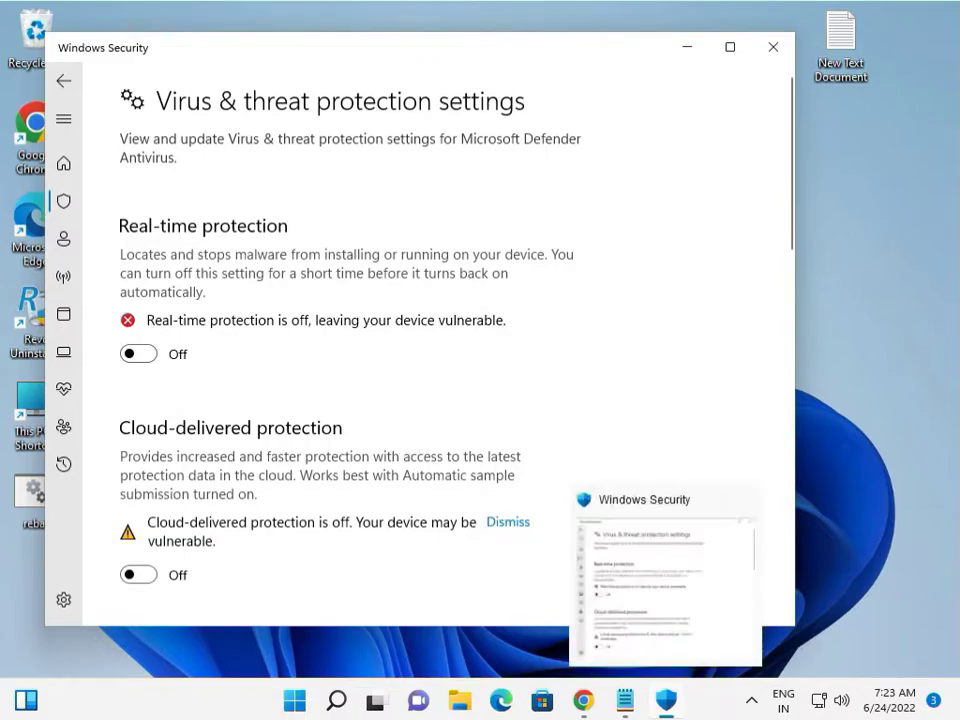
middle_click(665, 700)
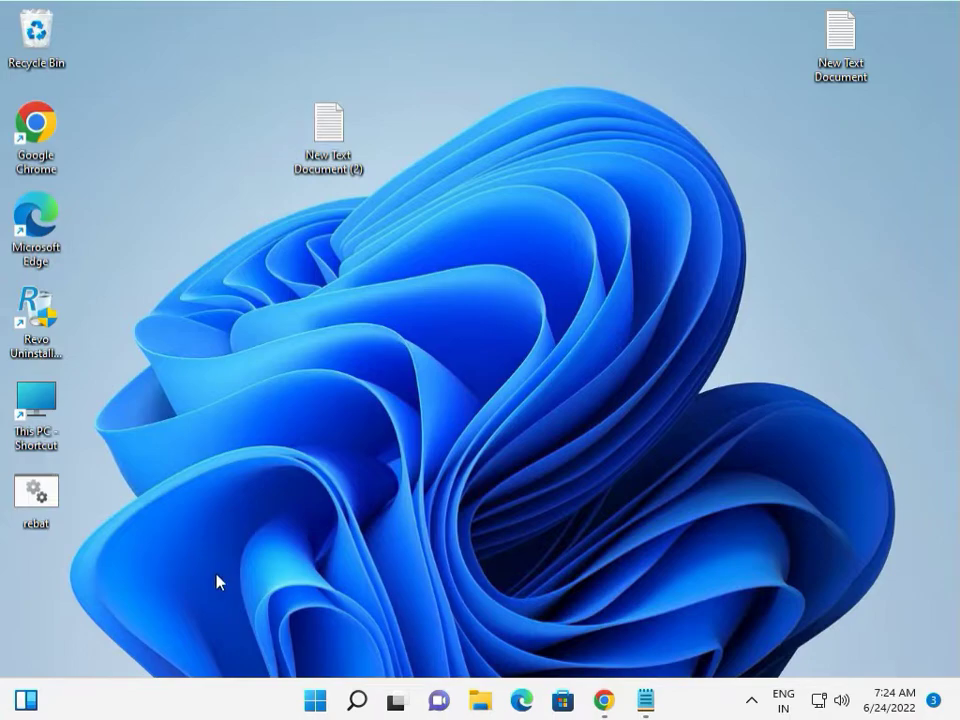
- Open the Windows folder on Local Disk (C:) in File Explorer
click(483, 700)
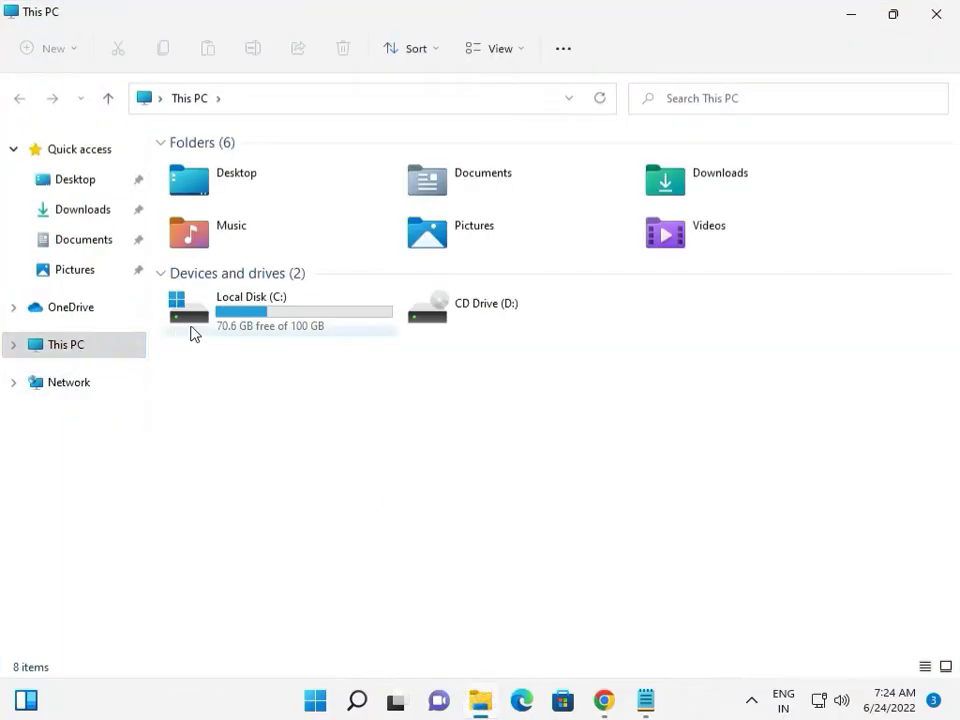
click(232, 322)
double_click(232, 322)
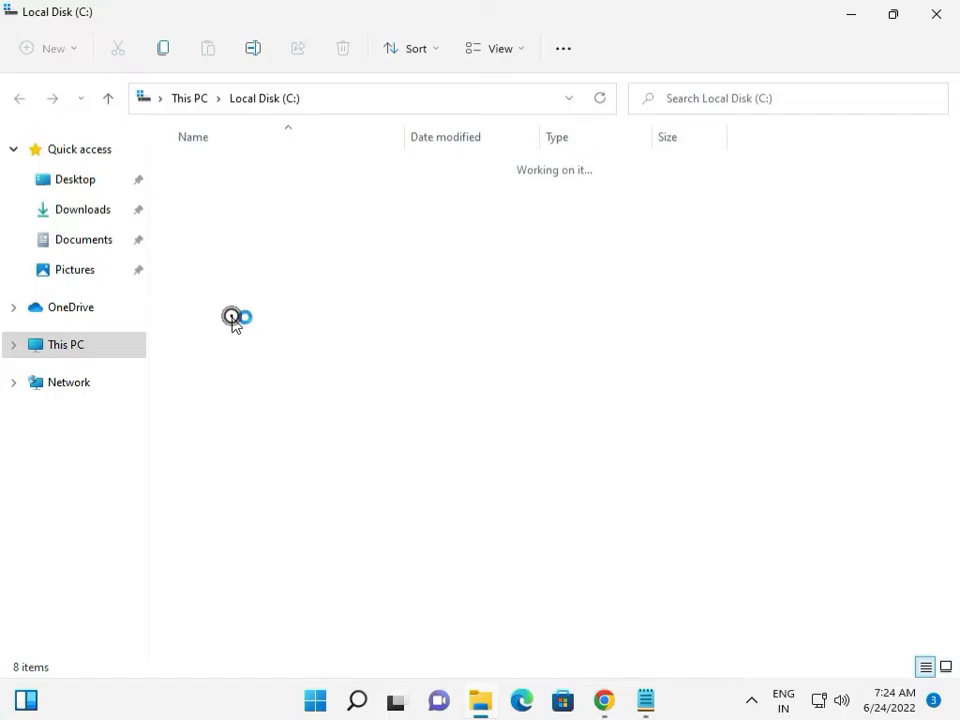
double_click(241, 383)
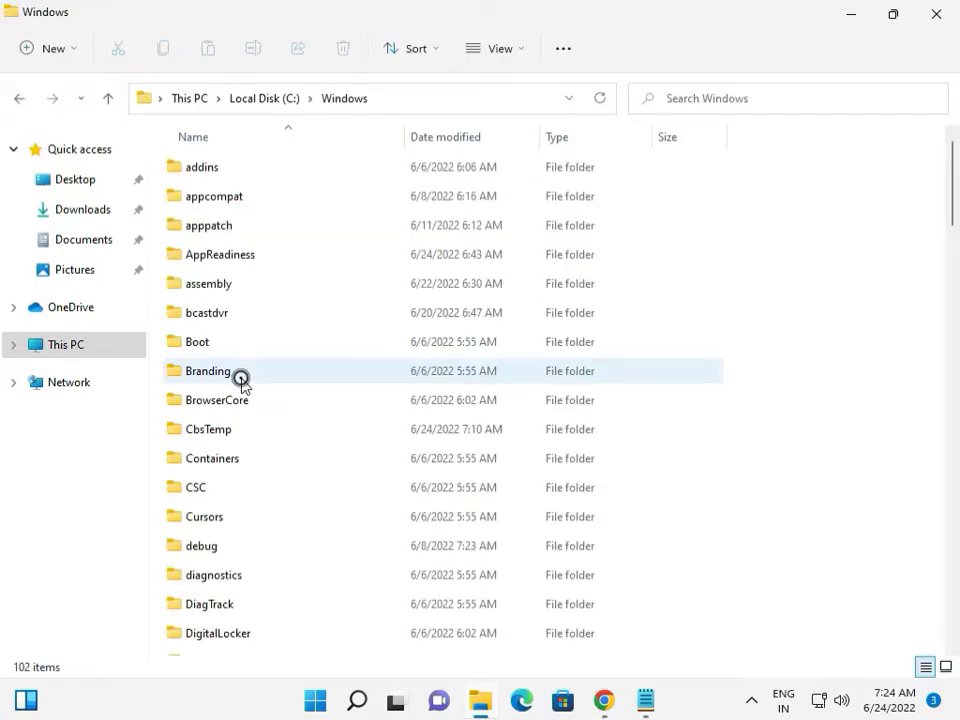
- Open the Download folder inside SoftwareDistribution in the Windows folder
scroll(253, 441, down, 1)
scroll(253, 441, down, 13)
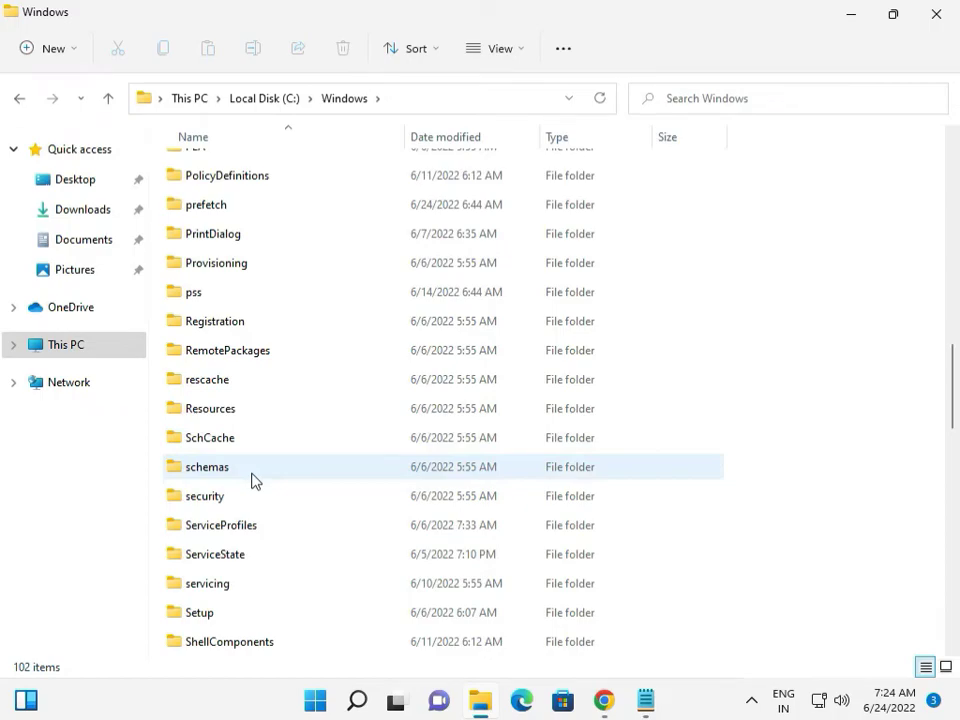
key(Down)
key(Down)
key(Down)
key(Down)
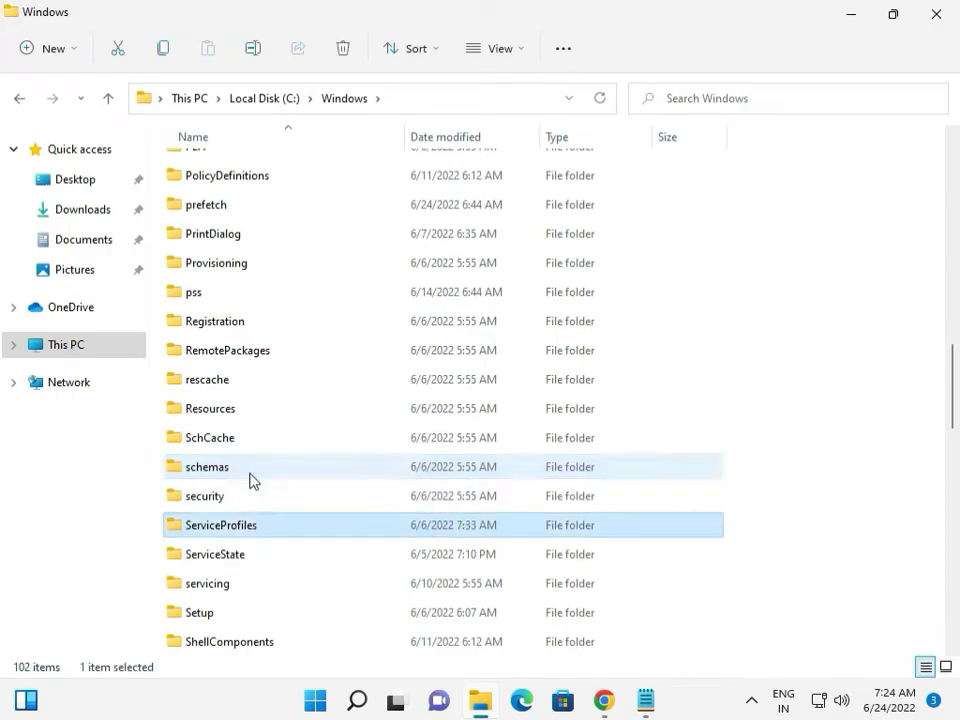
key(Down)
key(Down)
key(Down)
key(Down)
key(Down)
key(Down)
key(Down)
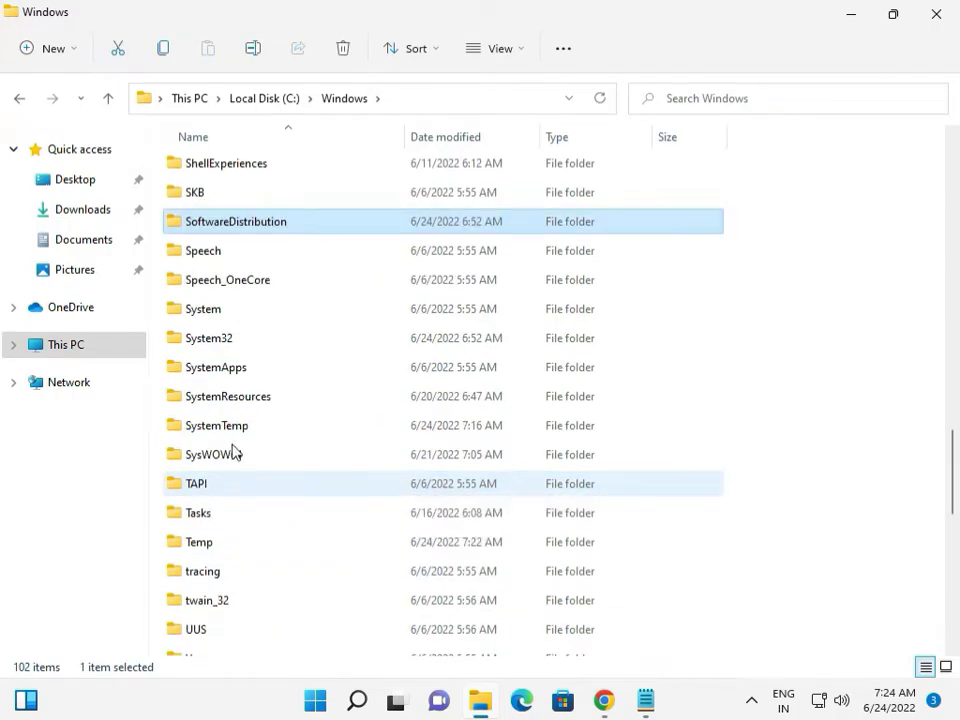
double_click(231, 228)
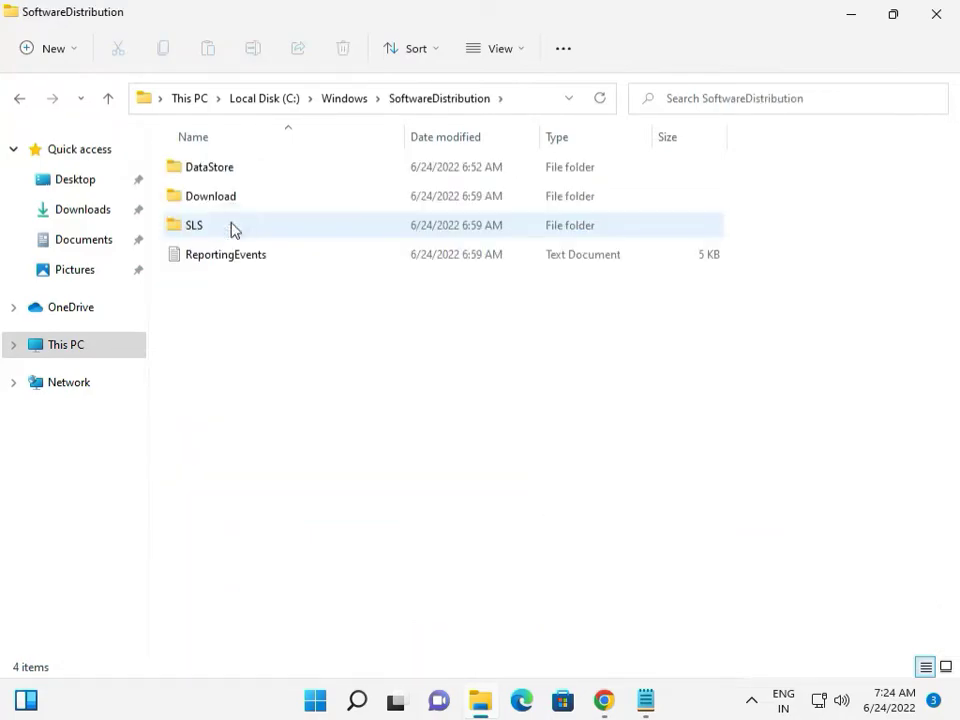
double_click(238, 196)
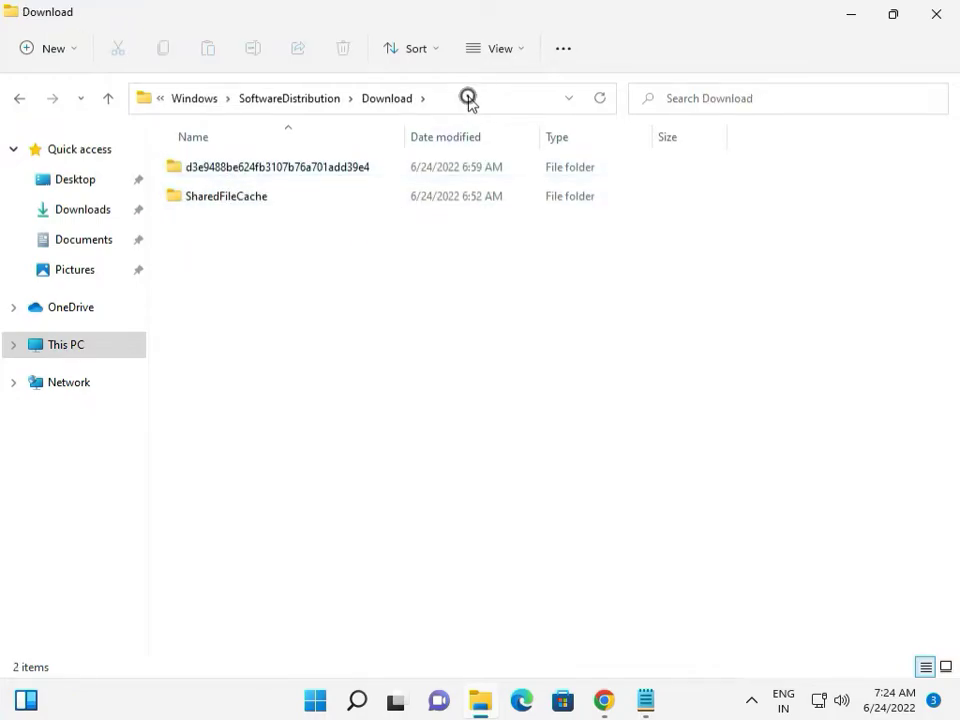
click(467, 97)
click(263, 229)
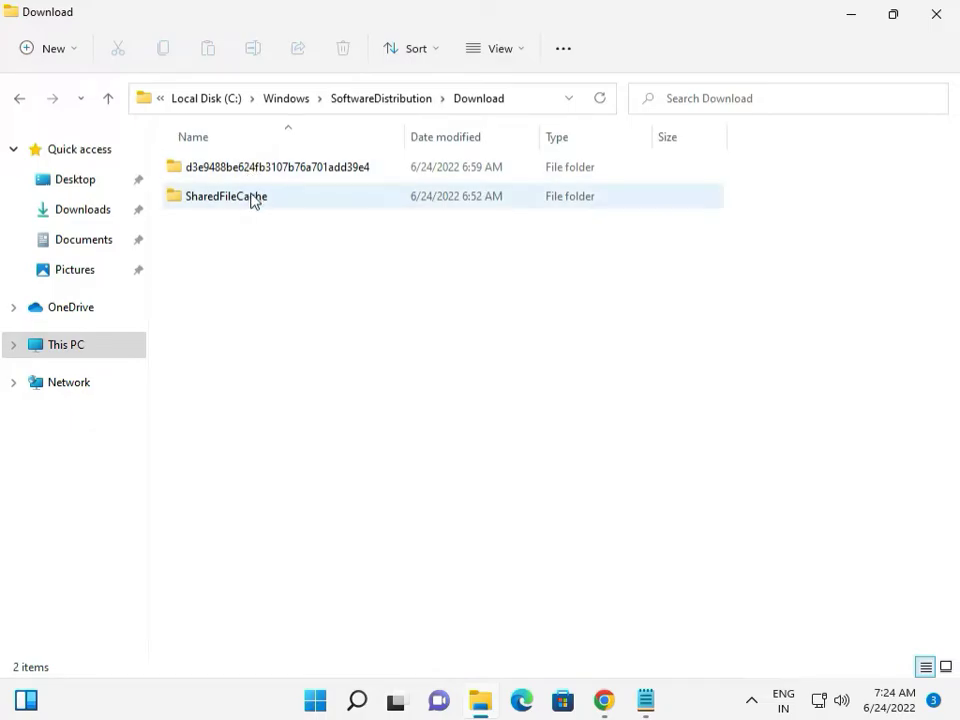
- Permanently delete both folders inside the SoftwareDistribution Download folder, granting administrator permission for all current items
click(253, 198)
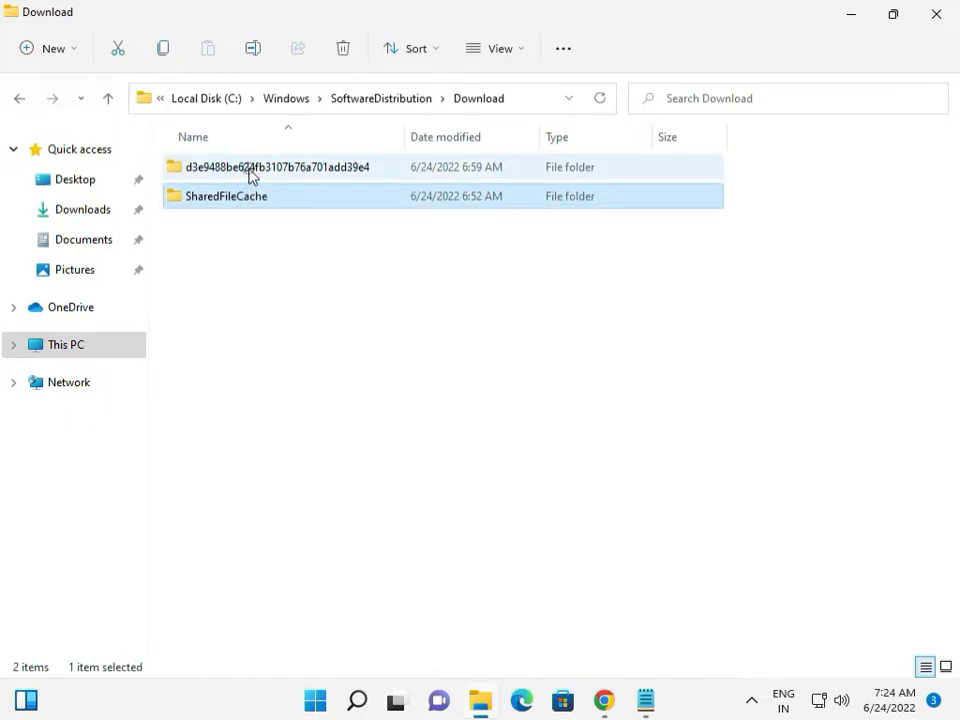
shift+click(252, 172)
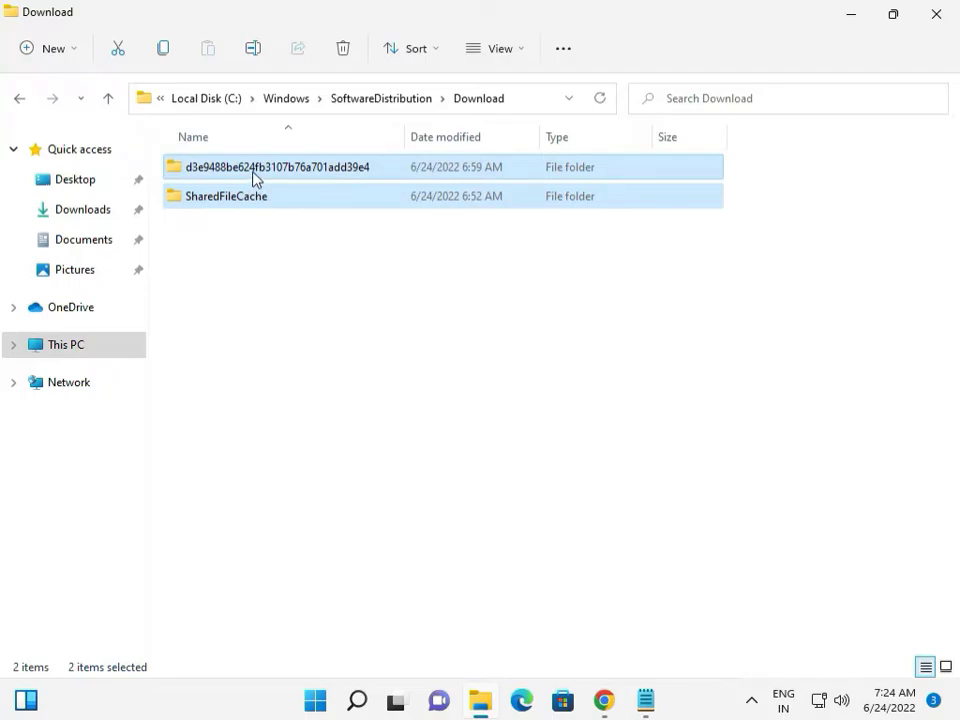
key(shift+Delete)
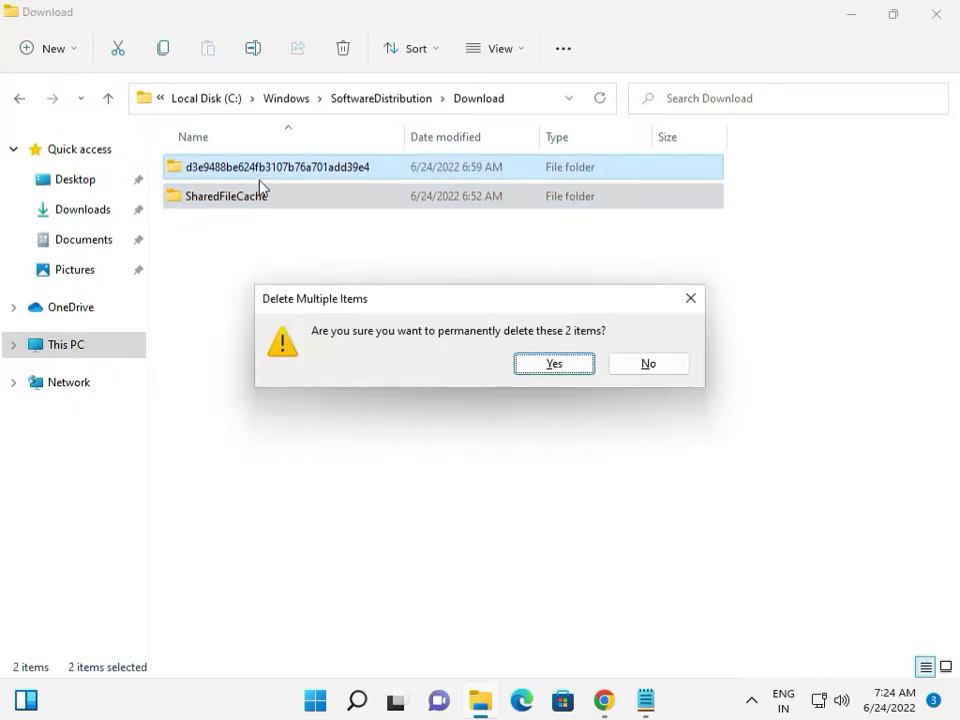
click(555, 366)
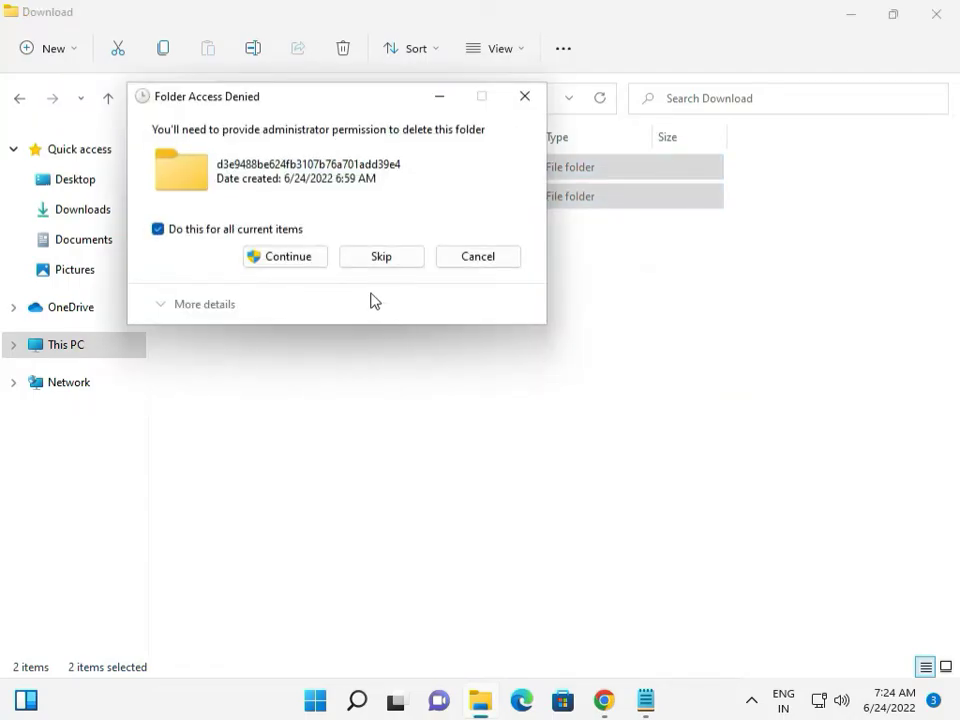
click(297, 264)
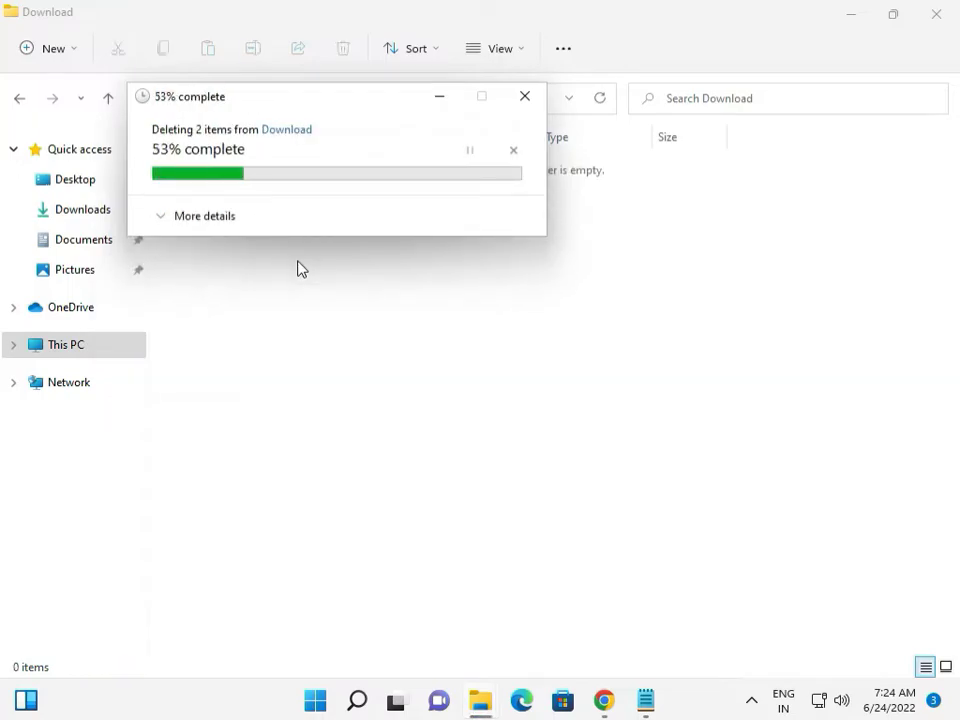